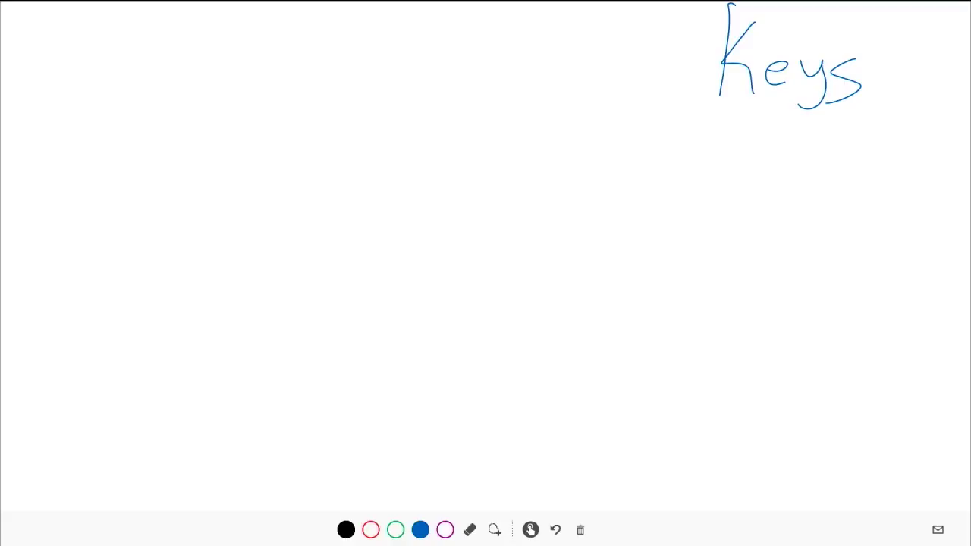
- Draw a vertical divider down the middle of the canvas and handwrite the headings Decentralized and Centralized on either side
{"action": "left_click_drag", "start_coordinate": [435, 55], "coordinate": [431, 453]}
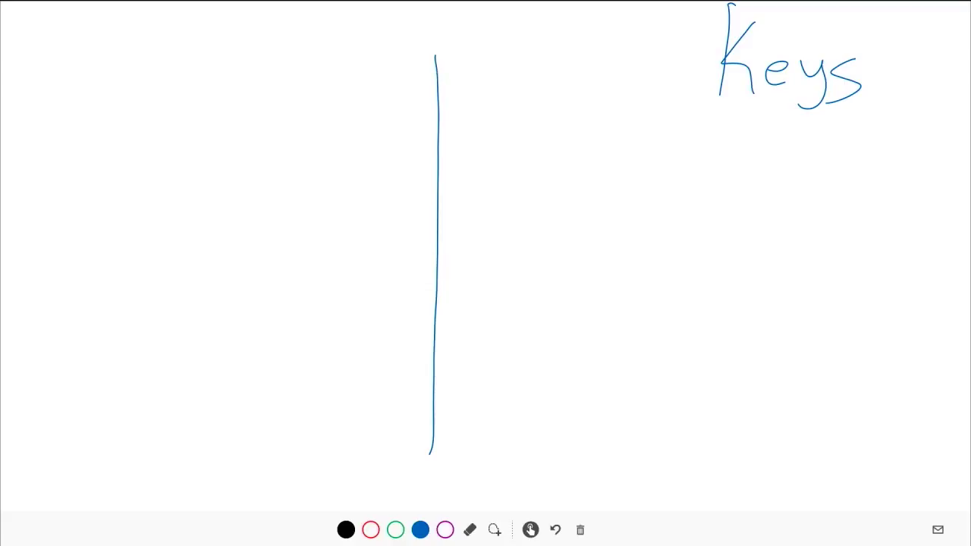
{"action": "mouse_move", "coordinate": [110, 38]}
{"action": "left_mouse_down"}
{"action": "mouse_move", "coordinate": [107, 66]}
{"action": "mouse_move", "coordinate": [195, 65]}
{"action": "left_mouse_up"}
{"action": "left_click_drag", "start_coordinate": [202, 40], "coordinate": [201, 53]}
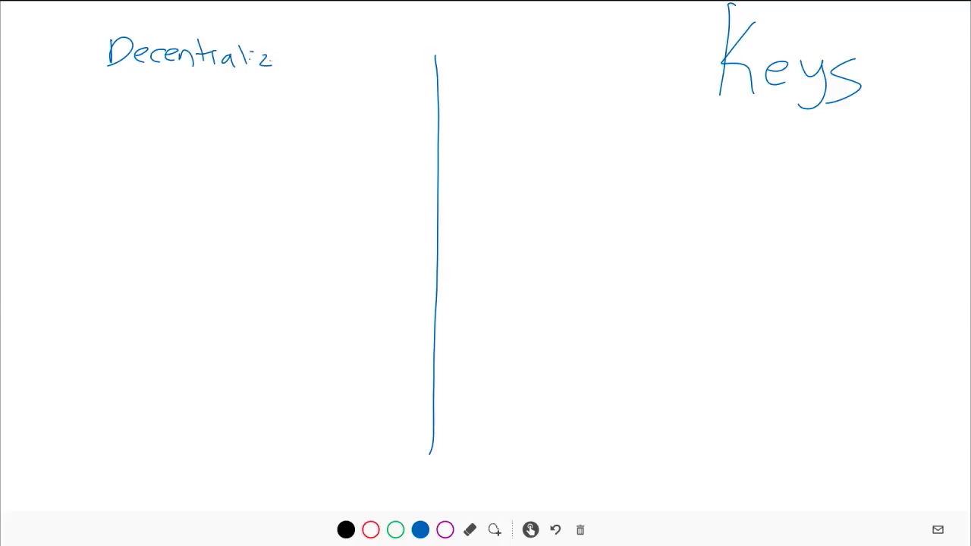
{"action": "left_click_drag", "start_coordinate": [270, 61], "coordinate": [298, 59]}
{"action": "mouse_move", "coordinate": [507, 43]}
{"action": "left_mouse_down"}
{"action": "mouse_move", "coordinate": [508, 77]}
{"action": "mouse_move", "coordinate": [534, 70]}
{"action": "left_mouse_up"}
{"action": "left_click_drag", "start_coordinate": [539, 62], "coordinate": [541, 71]}
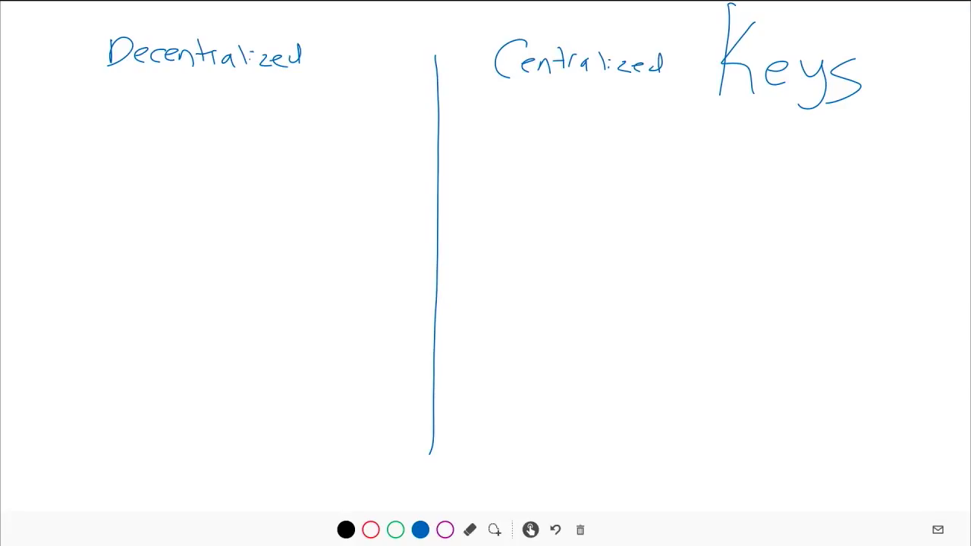
- Split the Decentralized half with a shorter vertical line and head its two columns C and S
{"action": "left_click_drag", "start_coordinate": [190, 138], "coordinate": [189, 325]}
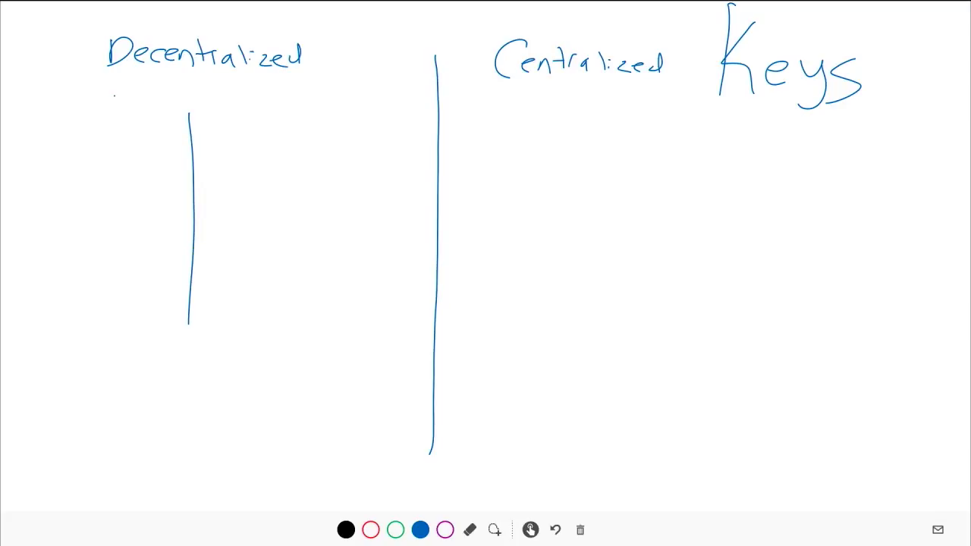
{"action": "left_click_drag", "start_coordinate": [115, 92], "coordinate": [116, 106]}
{"action": "left_click_drag", "start_coordinate": [270, 96], "coordinate": [271, 108]}
- Sketch a phone, a laptop and a USB stick under the Decentralized C, labelling both devices OTT and circling the phone
{"action": "mouse_move", "coordinate": [59, 148]}
{"action": "left_mouse_down"}
{"action": "mouse_move", "coordinate": [111, 211]}
{"action": "mouse_move", "coordinate": [61, 147]}
{"action": "mouse_move", "coordinate": [92, 155]}
{"action": "left_mouse_up"}
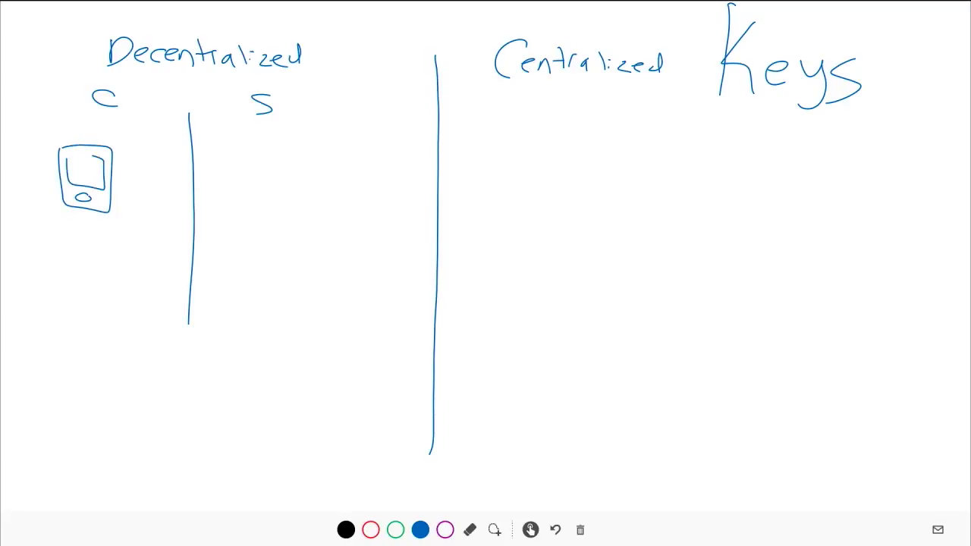
{"action": "mouse_move", "coordinate": [43, 261]}
{"action": "left_mouse_down"}
{"action": "mouse_move", "coordinate": [114, 232]}
{"action": "mouse_move", "coordinate": [44, 230]}
{"action": "mouse_move", "coordinate": [86, 300]}
{"action": "left_mouse_up"}
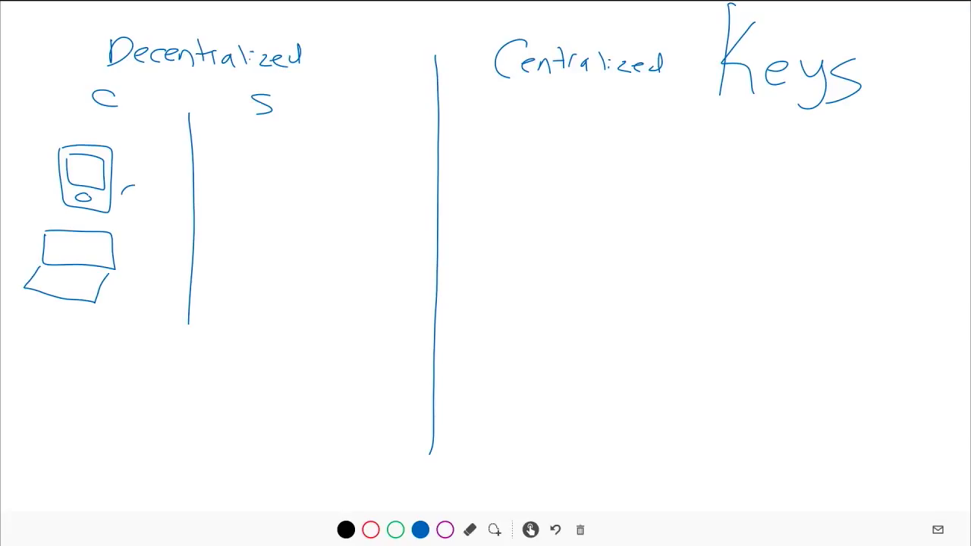
{"action": "left_click_drag", "start_coordinate": [134, 186], "coordinate": [123, 190]}
{"action": "left_click_drag", "start_coordinate": [139, 252], "coordinate": [141, 257]}
{"action": "mouse_move", "coordinate": [129, 134]}
{"action": "left_mouse_down"}
{"action": "mouse_move", "coordinate": [72, 214]}
{"action": "mouse_move", "coordinate": [128, 137]}
{"action": "left_mouse_up"}
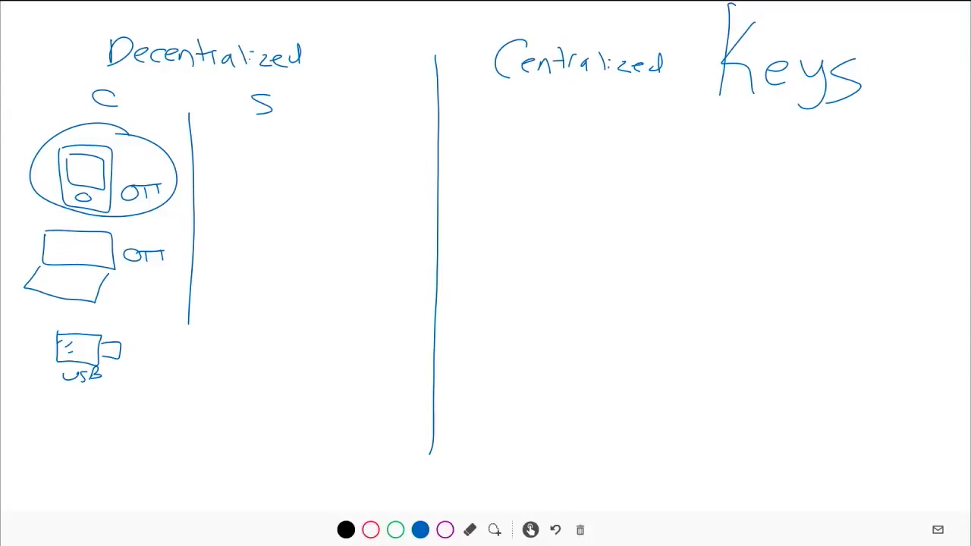
- Draw a ring of six circles under the Decentralized S and connect them with lines as a node network
{"action": "left_click_drag", "start_coordinate": [291, 151], "coordinate": [290, 152]}
{"action": "mouse_move", "coordinate": [261, 182]}
{"action": "left_mouse_down"}
{"action": "mouse_move", "coordinate": [235, 198]}
{"action": "mouse_move", "coordinate": [260, 184]}
{"action": "left_mouse_up"}
{"action": "left_click_drag", "start_coordinate": [274, 228], "coordinate": [313, 226]}
{"action": "mouse_move", "coordinate": [350, 197]}
{"action": "left_mouse_down"}
{"action": "mouse_move", "coordinate": [356, 212]}
{"action": "mouse_move", "coordinate": [340, 195]}
{"action": "left_mouse_up"}
{"action": "mouse_move", "coordinate": [336, 155]}
{"action": "left_mouse_down"}
{"action": "mouse_move", "coordinate": [328, 166]}
{"action": "mouse_move", "coordinate": [331, 150]}
{"action": "left_mouse_up"}
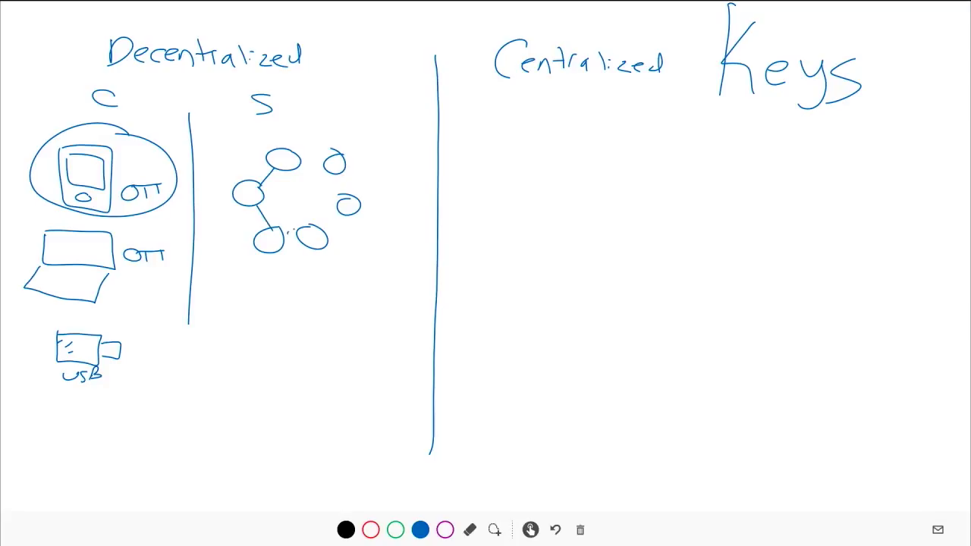
{"action": "left_click_drag", "start_coordinate": [291, 173], "coordinate": [302, 223]}
{"action": "left_click_drag", "start_coordinate": [258, 192], "coordinate": [340, 209]}
{"action": "left_click_drag", "start_coordinate": [323, 167], "coordinate": [279, 214]}
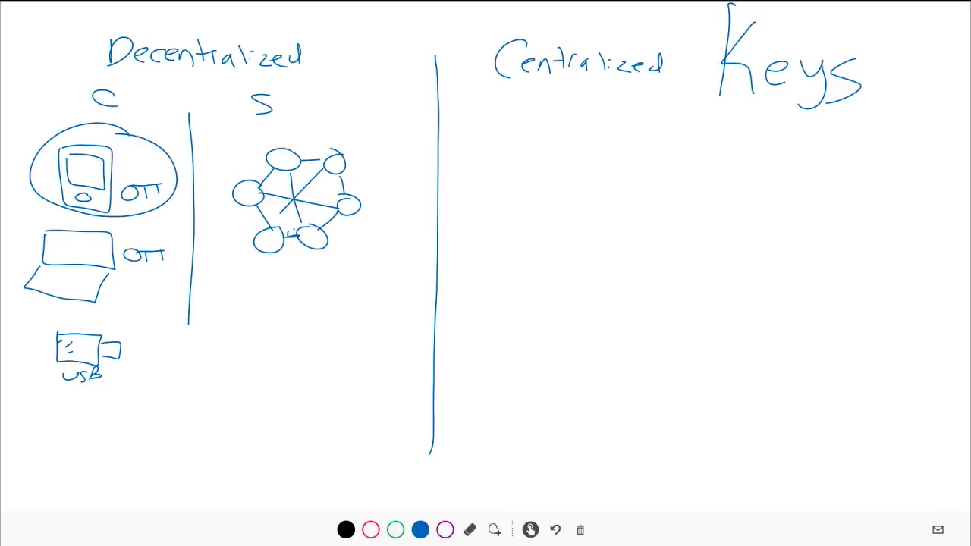
- Add JS and API boxes with an arrow running through them to the nodes, and frame the USB drawing
{"action": "mouse_move", "coordinate": [192, 173]}
{"action": "left_mouse_down"}
{"action": "mouse_move", "coordinate": [170, 278]}
{"action": "mouse_move", "coordinate": [194, 285]}
{"action": "left_mouse_up"}
{"action": "left_click_drag", "start_coordinate": [188, 227], "coordinate": [177, 240]}
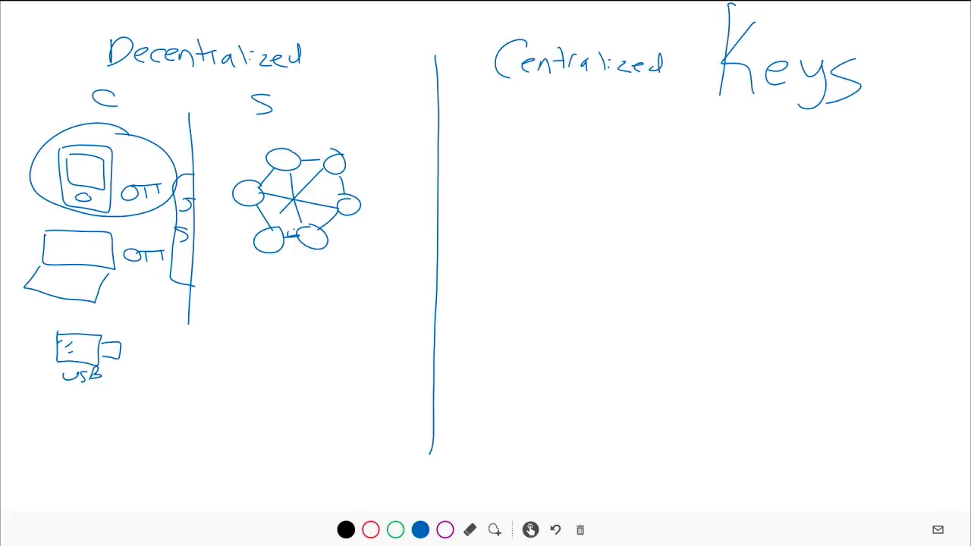
{"action": "left_click_drag", "start_coordinate": [141, 225], "coordinate": [238, 206]}
{"action": "mouse_move", "coordinate": [210, 136]}
{"action": "left_mouse_down"}
{"action": "mouse_move", "coordinate": [209, 207]}
{"action": "mouse_move", "coordinate": [233, 250]}
{"action": "mouse_move", "coordinate": [214, 134]}
{"action": "left_mouse_up"}
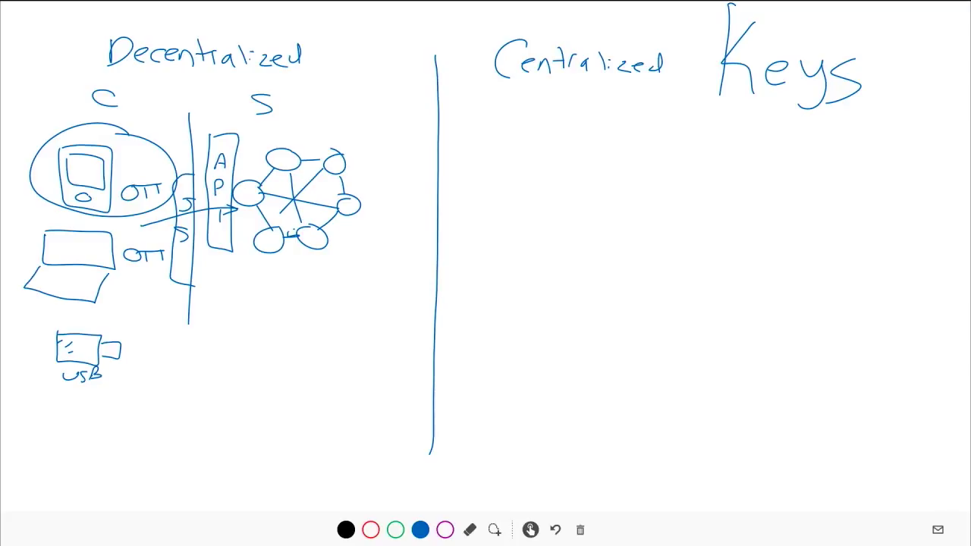
{"action": "mouse_move", "coordinate": [73, 311]}
{"action": "left_mouse_down"}
{"action": "mouse_move", "coordinate": [352, 300]}
{"action": "mouse_move", "coordinate": [272, 364]}
{"action": "mouse_move", "coordinate": [31, 346]}
{"action": "mouse_move", "coordinate": [39, 315]}
{"action": "left_mouse_up"}
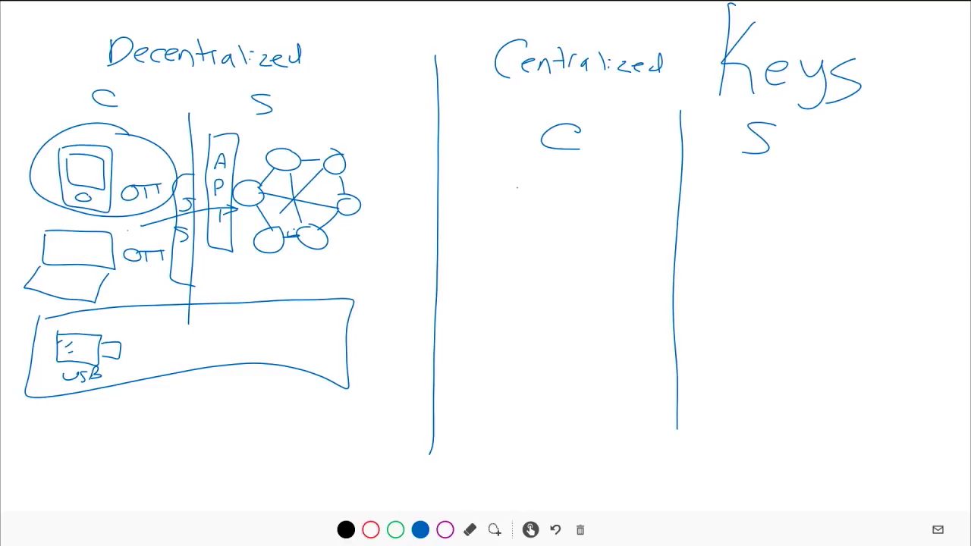
- Sketch a phone and a laptop under the Centralized C, and draw a tall box labelled AKV under its S
{"action": "mouse_move", "coordinate": [517, 188]}
{"action": "left_mouse_down"}
{"action": "mouse_move", "coordinate": [581, 252]}
{"action": "mouse_move", "coordinate": [540, 176]}
{"action": "mouse_move", "coordinate": [568, 221]}
{"action": "mouse_move", "coordinate": [532, 183]}
{"action": "left_mouse_up"}
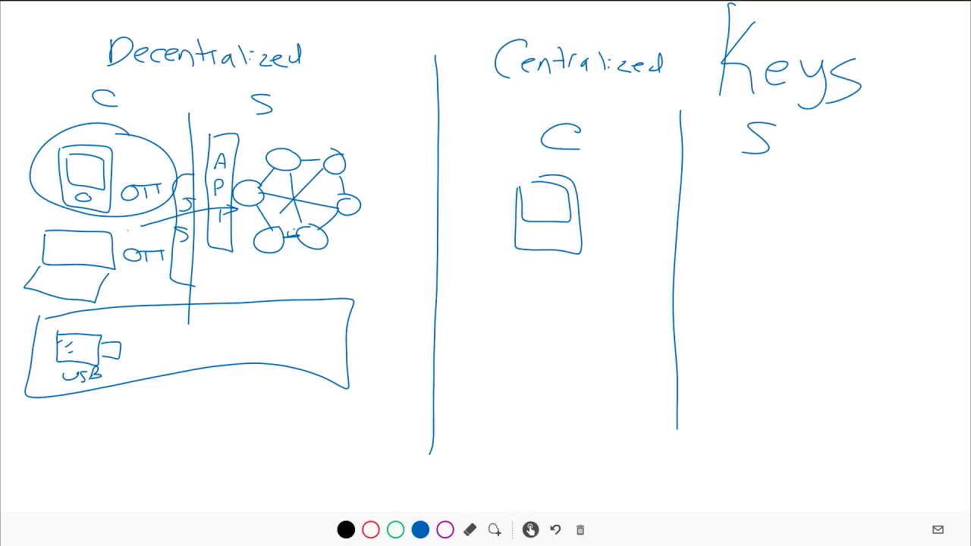
{"action": "mouse_move", "coordinate": [517, 281]}
{"action": "left_mouse_down"}
{"action": "mouse_move", "coordinate": [586, 308]}
{"action": "mouse_move", "coordinate": [513, 281]}
{"action": "mouse_move", "coordinate": [492, 330]}
{"action": "mouse_move", "coordinate": [583, 311]}
{"action": "left_mouse_up"}
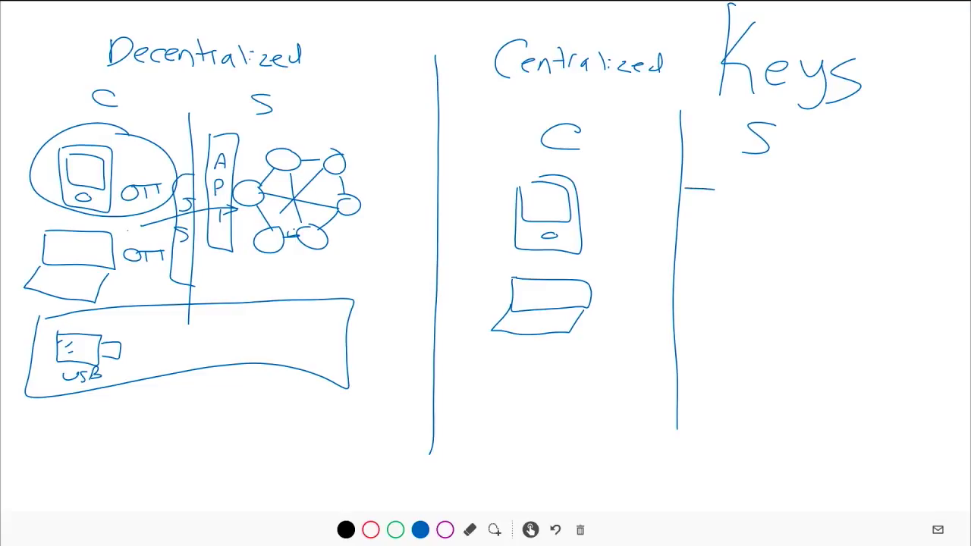
{"action": "mouse_move", "coordinate": [714, 189]}
{"action": "left_mouse_down"}
{"action": "mouse_move", "coordinate": [727, 329]}
{"action": "mouse_move", "coordinate": [688, 333]}
{"action": "left_mouse_up"}
{"action": "left_click_drag", "start_coordinate": [686, 238], "coordinate": [704, 238]}
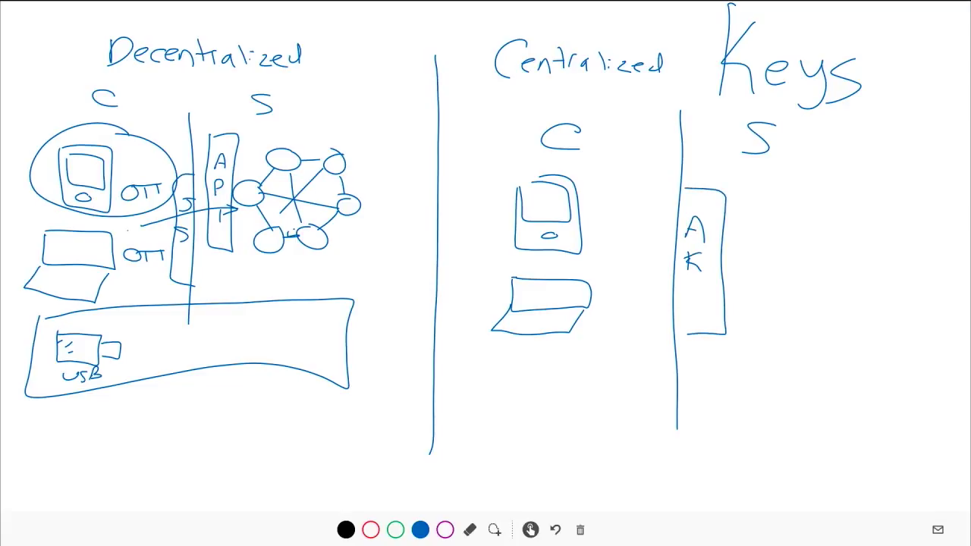
{"action": "left_click_drag", "start_coordinate": [685, 284], "coordinate": [700, 283]}
- Draw five circles beside the AKV box and connect them with lines as a node network
{"action": "left_click_drag", "start_coordinate": [819, 196], "coordinate": [809, 197]}
{"action": "mouse_move", "coordinate": [880, 200]}
{"action": "left_mouse_down"}
{"action": "mouse_move", "coordinate": [873, 228]}
{"action": "mouse_move", "coordinate": [881, 202]}
{"action": "left_mouse_up"}
{"action": "mouse_move", "coordinate": [897, 266]}
{"action": "left_mouse_down"}
{"action": "mouse_move", "coordinate": [868, 267]}
{"action": "mouse_move", "coordinate": [893, 279]}
{"action": "left_mouse_up"}
{"action": "mouse_move", "coordinate": [811, 277]}
{"action": "left_mouse_down"}
{"action": "mouse_move", "coordinate": [838, 289]}
{"action": "mouse_move", "coordinate": [820, 276]}
{"action": "left_mouse_up"}
{"action": "left_click_drag", "start_coordinate": [783, 249], "coordinate": [810, 239]}
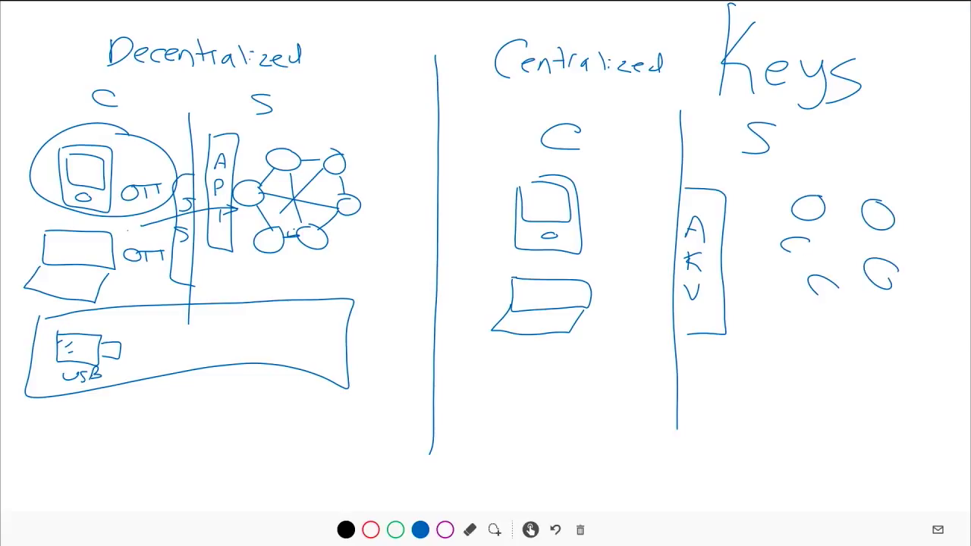
{"action": "left_click_drag", "start_coordinate": [823, 276], "coordinate": [857, 272]}
{"action": "left_click_drag", "start_coordinate": [877, 231], "coordinate": [878, 250]}
{"action": "mouse_move", "coordinate": [821, 214]}
{"action": "left_mouse_down"}
{"action": "mouse_move", "coordinate": [859, 211]}
{"action": "mouse_move", "coordinate": [801, 252]}
{"action": "mouse_move", "coordinate": [858, 262]}
{"action": "left_mouse_up"}
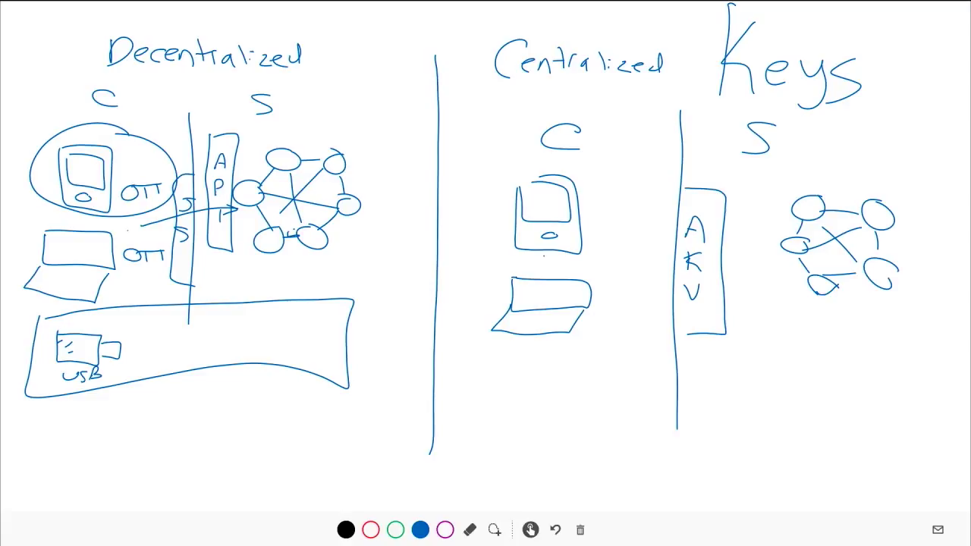
- Draw an SSL arrow from the phone to AKV, enclose AKV in an API box, and link AKV and API with a two-headed arrow
{"action": "left_click_drag", "start_coordinate": [544, 256], "coordinate": [659, 264]}
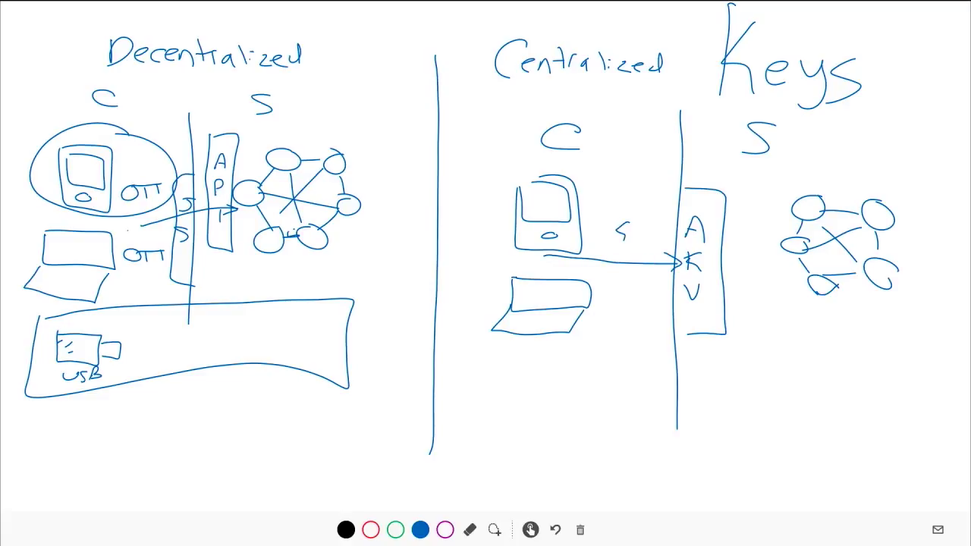
{"action": "mouse_move", "coordinate": [683, 160]}
{"action": "left_mouse_down"}
{"action": "mouse_move", "coordinate": [768, 228]}
{"action": "mouse_move", "coordinate": [692, 369]}
{"action": "left_mouse_up"}
{"action": "mouse_move", "coordinate": [732, 221]}
{"action": "left_mouse_down"}
{"action": "mouse_move", "coordinate": [746, 242]}
{"action": "mouse_move", "coordinate": [735, 267]}
{"action": "left_mouse_up"}
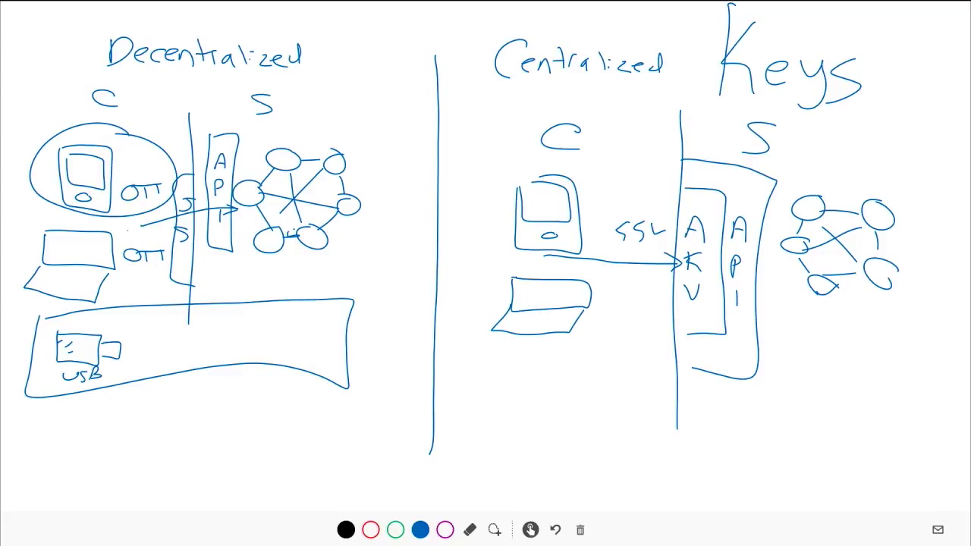
{"action": "left_click_drag", "start_coordinate": [704, 209], "coordinate": [743, 203]}
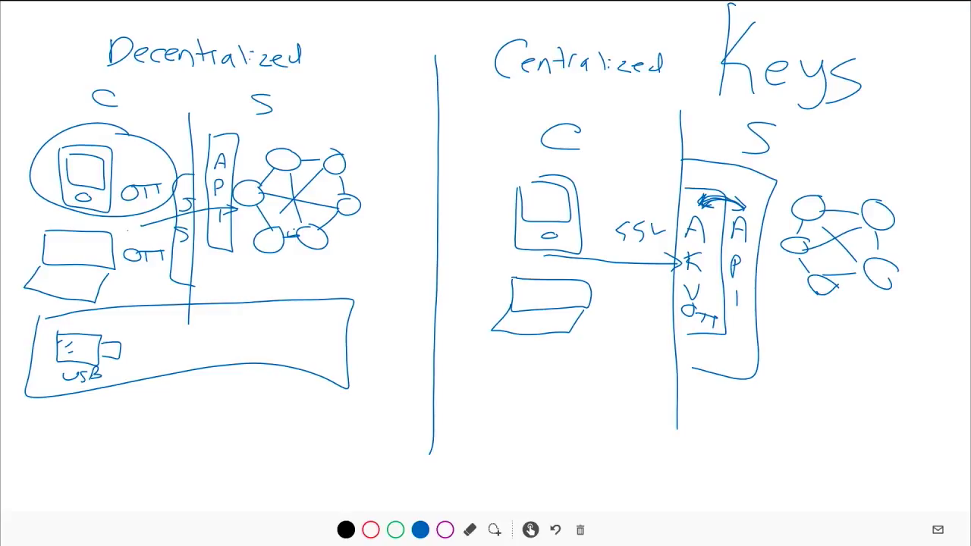
{"action": "mouse_move", "coordinate": [643, 200]}
{"action": "left_mouse_down"}
{"action": "mouse_move", "coordinate": [619, 245]}
{"action": "mouse_move", "coordinate": [649, 201]}
{"action": "left_mouse_up"}
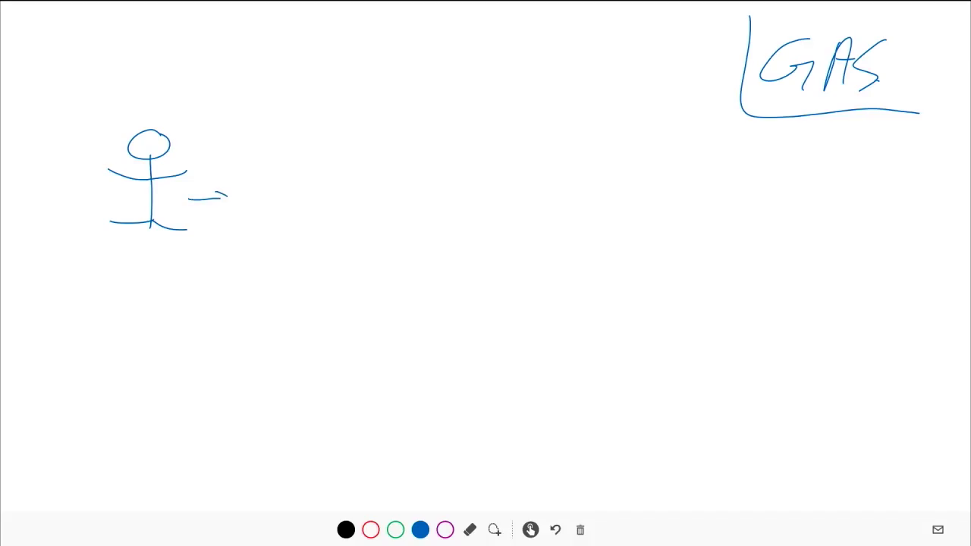
- Label the stick figure OTT on the GAS page and draw a network of five connected circles across from it
{"action": "left_click_drag", "start_coordinate": [156, 251], "coordinate": [155, 253]}
{"action": "left_click_drag", "start_coordinate": [569, 114], "coordinate": [572, 123]}
{"action": "mouse_move", "coordinate": [634, 161]}
{"action": "left_mouse_down"}
{"action": "mouse_move", "coordinate": [631, 186]}
{"action": "mouse_move", "coordinate": [627, 176]}
{"action": "left_mouse_up"}
{"action": "mouse_move", "coordinate": [605, 214]}
{"action": "left_mouse_down"}
{"action": "mouse_move", "coordinate": [582, 218]}
{"action": "mouse_move", "coordinate": [599, 220]}
{"action": "left_mouse_up"}
{"action": "left_click_drag", "start_coordinate": [536, 191], "coordinate": [537, 182]}
{"action": "left_click_drag", "start_coordinate": [523, 148], "coordinate": [519, 148]}
{"action": "mouse_move", "coordinate": [521, 151]}
{"action": "left_mouse_down"}
{"action": "mouse_move", "coordinate": [522, 183]}
{"action": "mouse_move", "coordinate": [577, 214]}
{"action": "left_mouse_up"}
{"action": "left_click_drag", "start_coordinate": [576, 134], "coordinate": [606, 167]}
{"action": "left_click_drag", "start_coordinate": [521, 158], "coordinate": [598, 174]}
{"action": "mouse_move", "coordinate": [560, 139]}
{"action": "left_mouse_down"}
{"action": "mouse_move", "coordinate": [561, 194]}
{"action": "mouse_move", "coordinate": [578, 206]}
{"action": "left_mouse_up"}
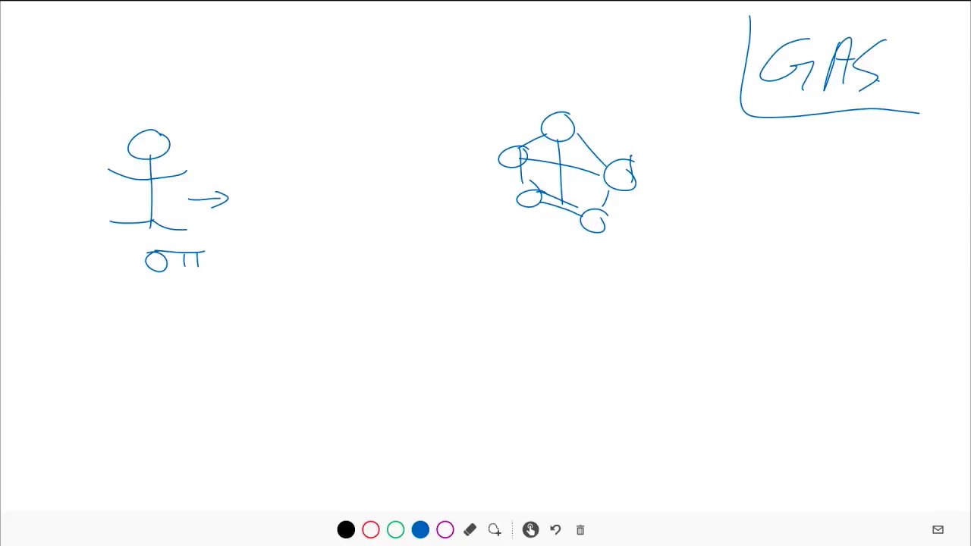
- Draw a lined document labelled 3 methods linked to the lower-left node, and outline the T1, T2, T3 stack
{"action": "mouse_move", "coordinate": [500, 221]}
{"action": "left_mouse_down"}
{"action": "mouse_move", "coordinate": [496, 295]}
{"action": "mouse_move", "coordinate": [566, 258]}
{"action": "mouse_move", "coordinate": [501, 218]}
{"action": "left_mouse_up"}
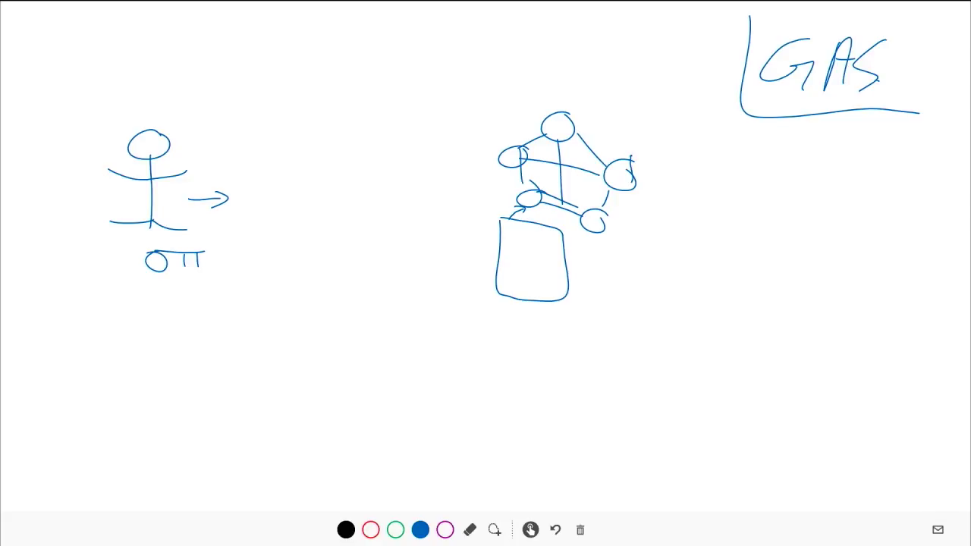
{"action": "left_click_drag", "start_coordinate": [514, 237], "coordinate": [547, 236]}
{"action": "left_click_drag", "start_coordinate": [514, 243], "coordinate": [551, 241]}
{"action": "left_click_drag", "start_coordinate": [515, 251], "coordinate": [549, 248]}
{"action": "left_click_drag", "start_coordinate": [581, 262], "coordinate": [591, 275]}
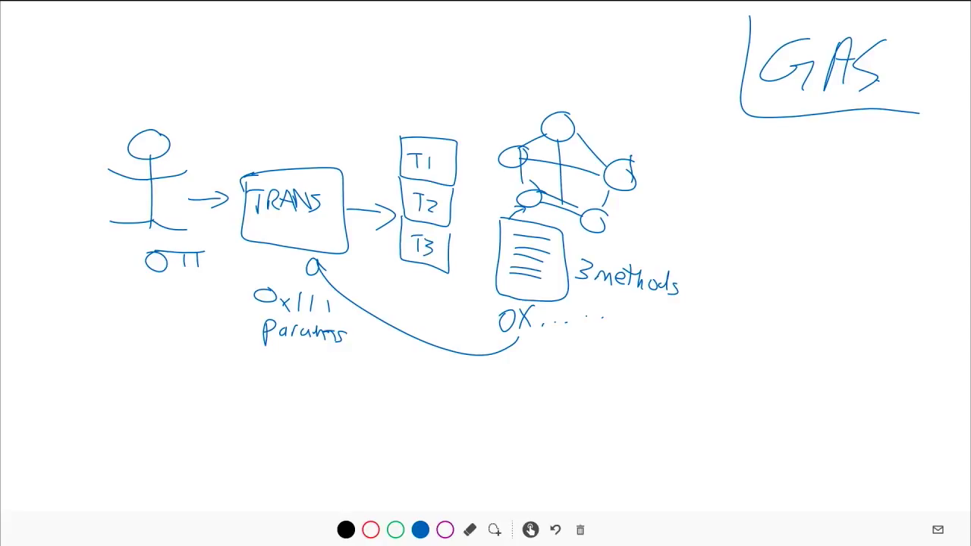
{"action": "left_click_drag", "start_coordinate": [425, 115], "coordinate": [455, 107]}
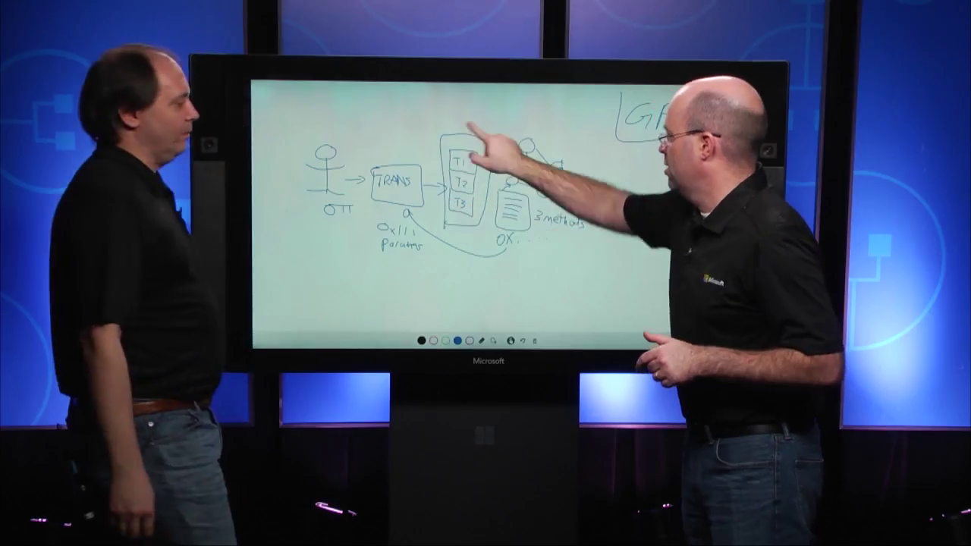